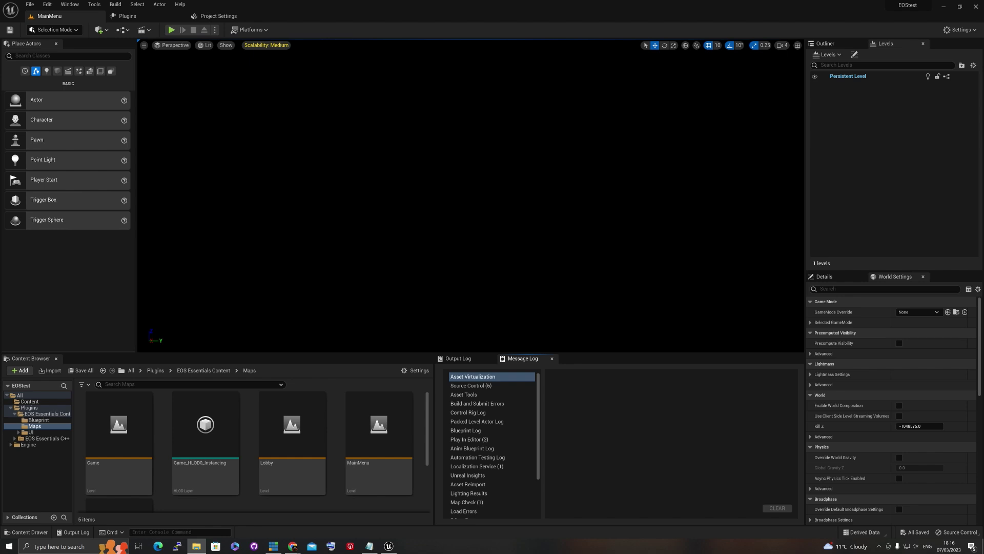
- Open the EOStest project folder in File Explorer
{"action": "left_click", "coordinate": [196, 545]}
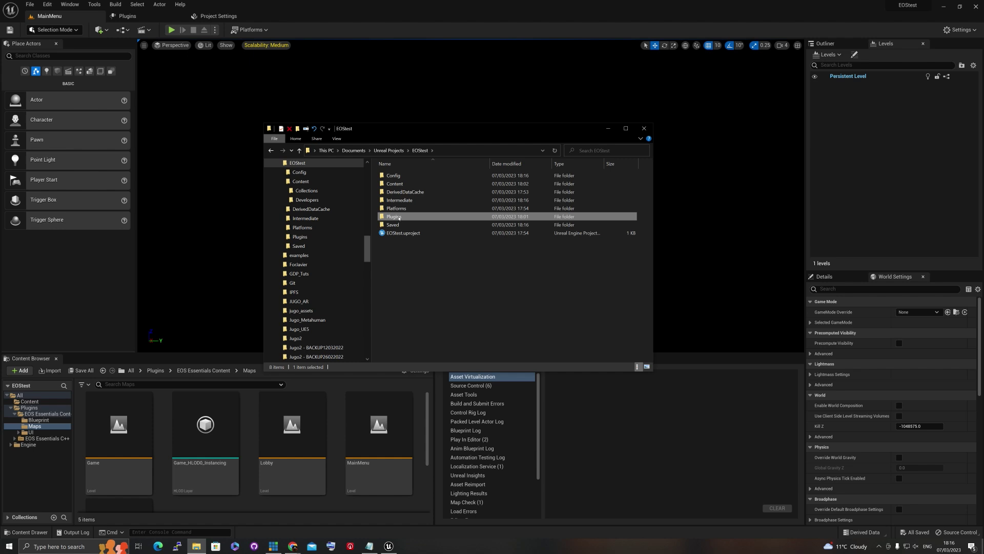
- Check that the Plugins folder contains EOSEssentials, then go back to the Unreal editor
{"action": "double_click", "coordinate": [398, 217]}
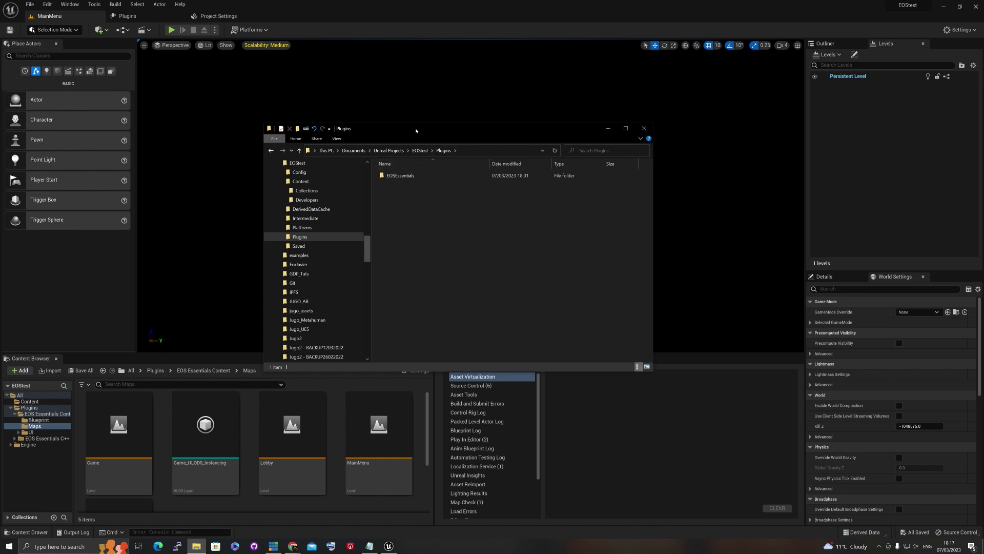
{"action": "left_click_drag", "start_coordinate": [416, 131], "coordinate": [735, 179]}
{"action": "left_click", "coordinate": [513, 256]}
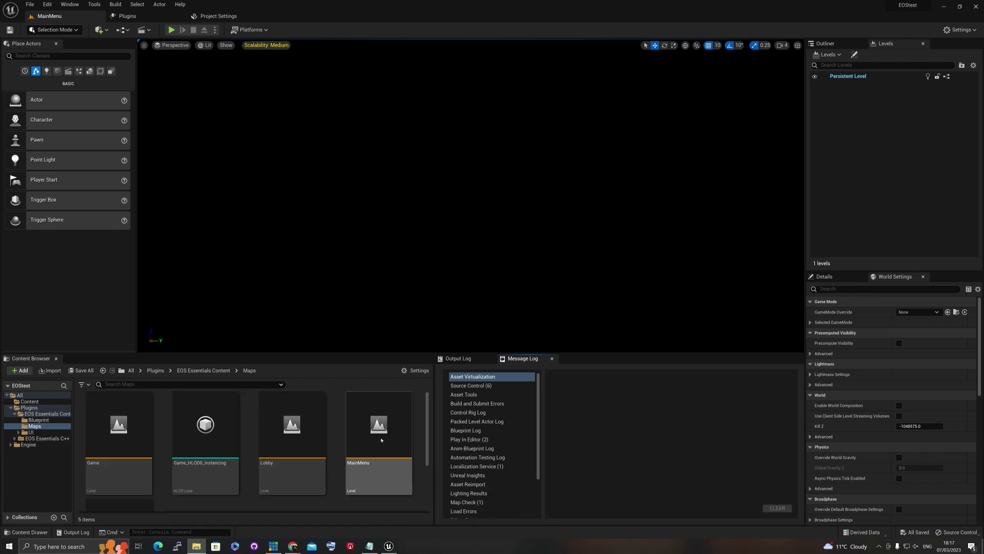
- Select the MainMenu map in the EOS Essentials Maps folder
{"action": "left_click", "coordinate": [31, 432]}
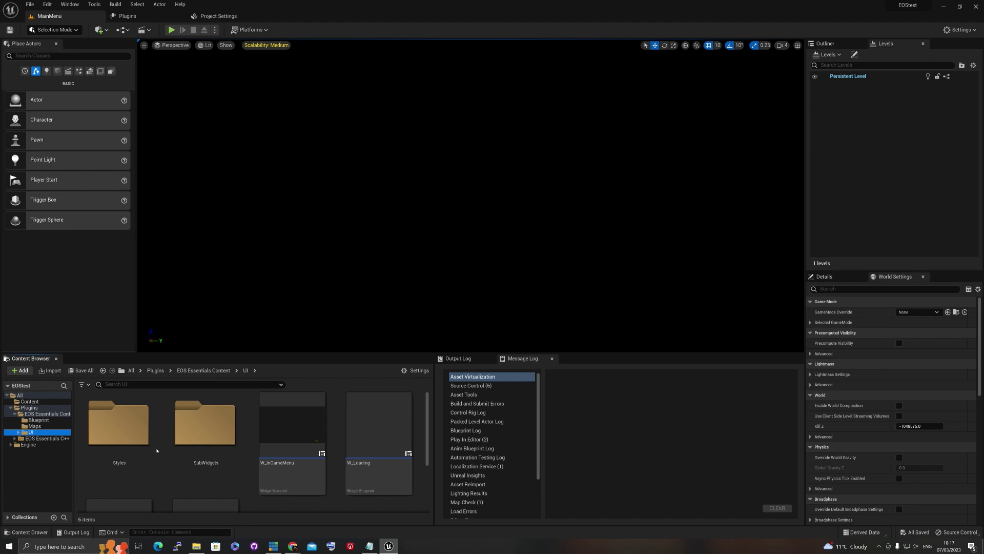
{"action": "left_click", "coordinate": [34, 426]}
{"action": "left_click", "coordinate": [376, 436]}
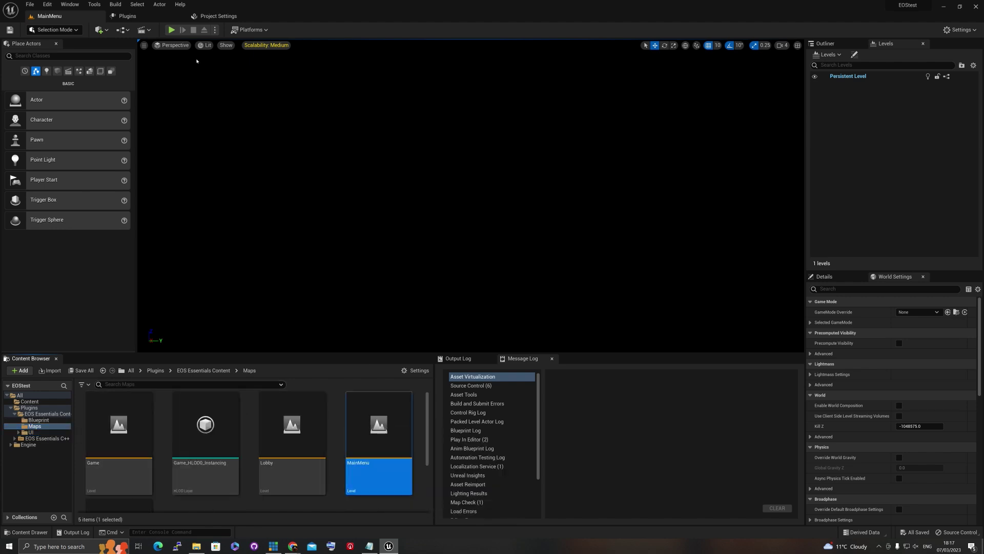
- In Maps & Modes, set Editor Startup Map and Game Default Map to MainMenu
{"action": "left_click", "coordinate": [216, 16]}
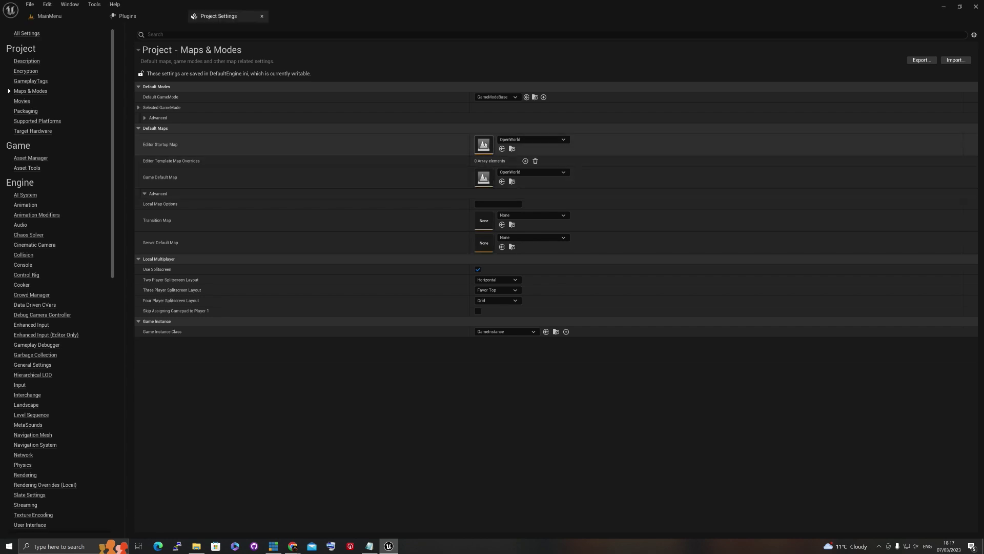
{"action": "left_click", "coordinate": [538, 139]}
{"action": "left_click", "coordinate": [583, 240]}
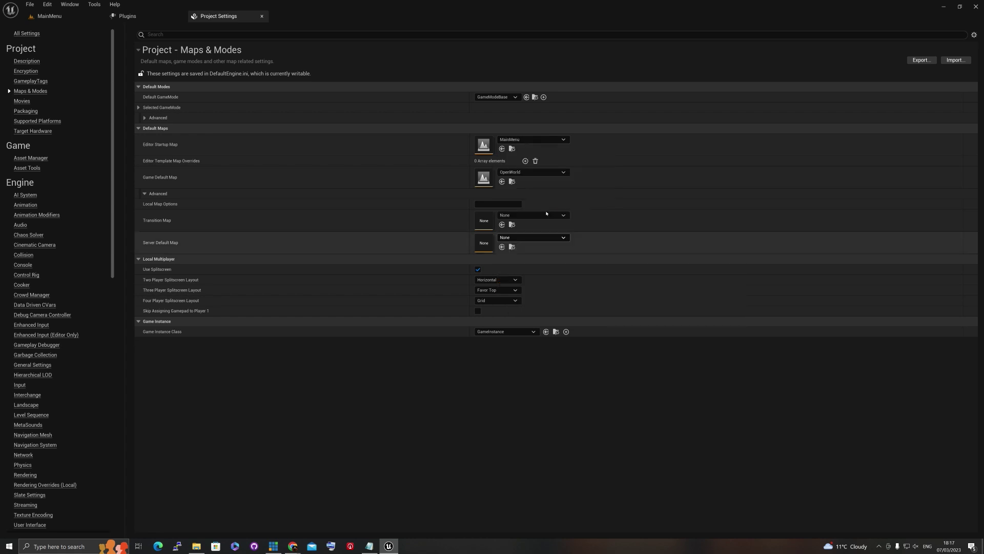
{"action": "left_click", "coordinate": [533, 173]}
{"action": "left_click", "coordinate": [539, 277]}
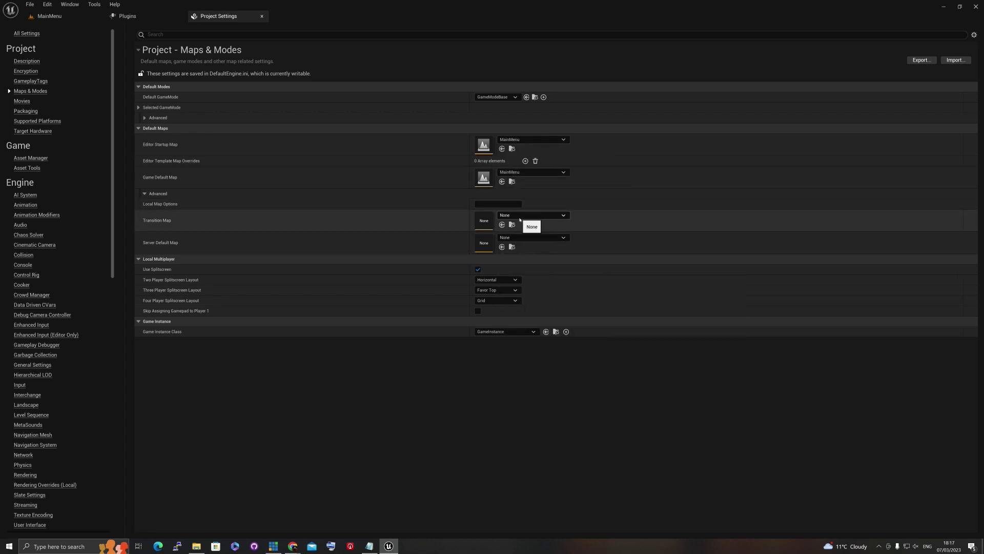
- Set the Transition Map to TransitionMap and the Server Default Map to MainMenu
{"action": "left_click", "coordinate": [528, 215]}
{"action": "scroll", "coordinate": [570, 325], "scroll_direction": "down", "scroll_amount": 3}
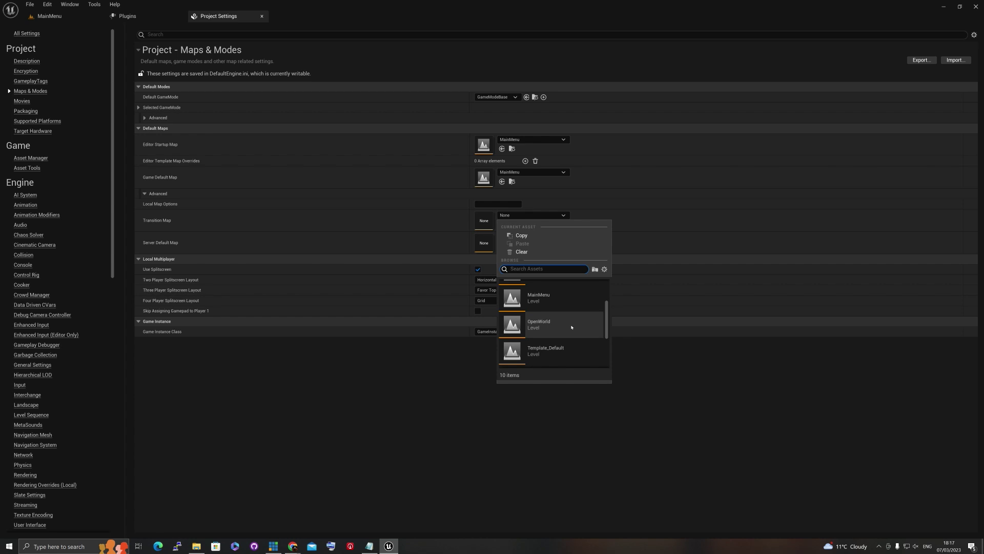
{"action": "scroll", "coordinate": [572, 326], "scroll_direction": "down", "scroll_amount": 2}
{"action": "scroll", "coordinate": [571, 326], "scroll_direction": "down", "scroll_amount": 2}
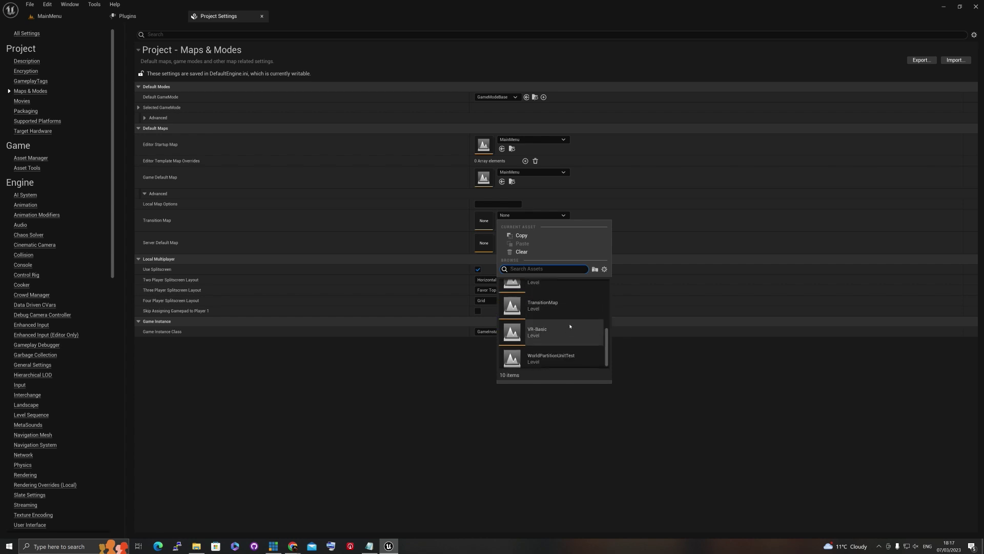
{"action": "left_click", "coordinate": [549, 310]}
{"action": "left_click", "coordinate": [533, 237]}
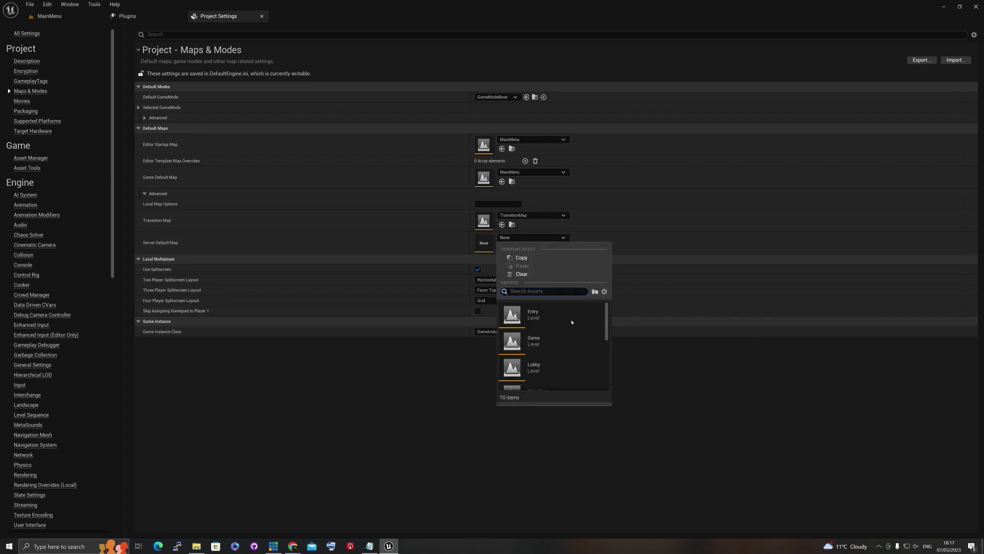
{"action": "scroll", "coordinate": [572, 329], "scroll_direction": "down", "scroll_amount": 3}
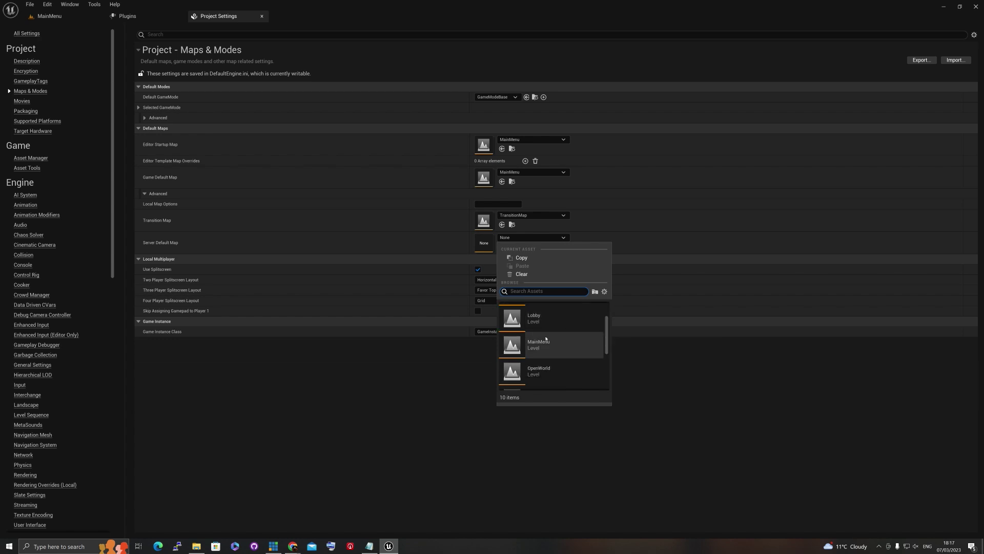
{"action": "left_click", "coordinate": [571, 330]}
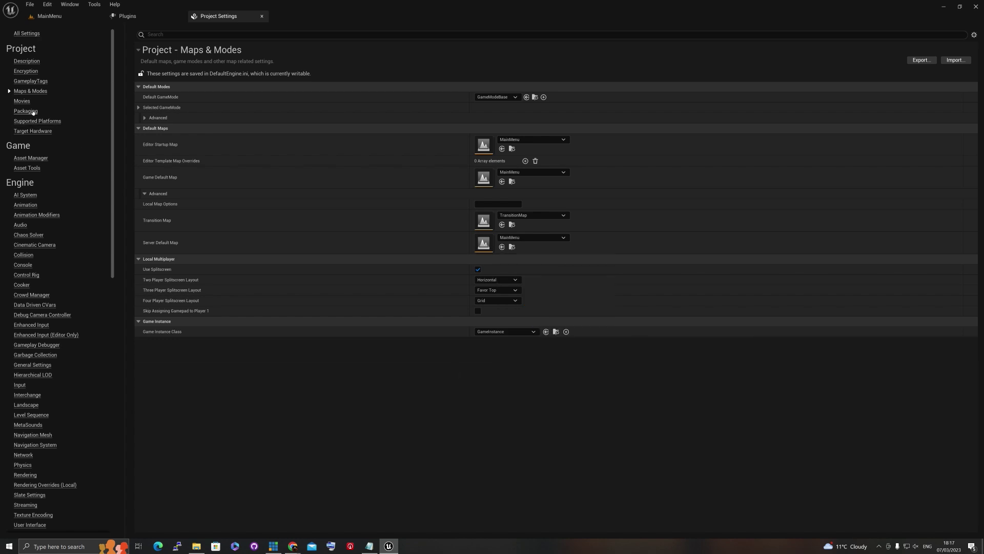
{"action": "left_click", "coordinate": [26, 111]}
- Add Game and Lobby as the first two entries in List of maps to include
{"action": "scroll", "coordinate": [380, 295], "scroll_direction": "down", "scroll_amount": 3}
{"action": "scroll", "coordinate": [381, 296], "scroll_direction": "down", "scroll_amount": 10}
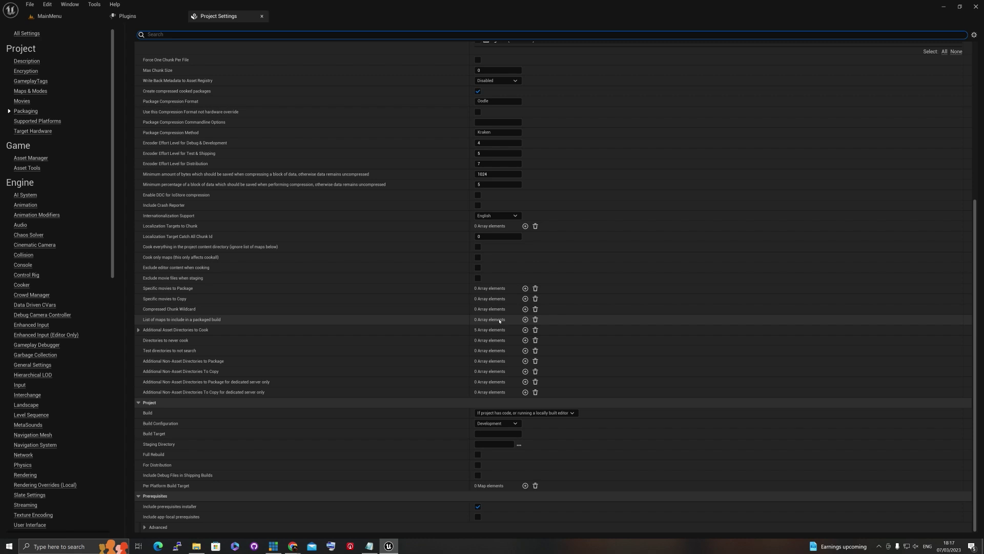
{"action": "left_click", "coordinate": [525, 319]}
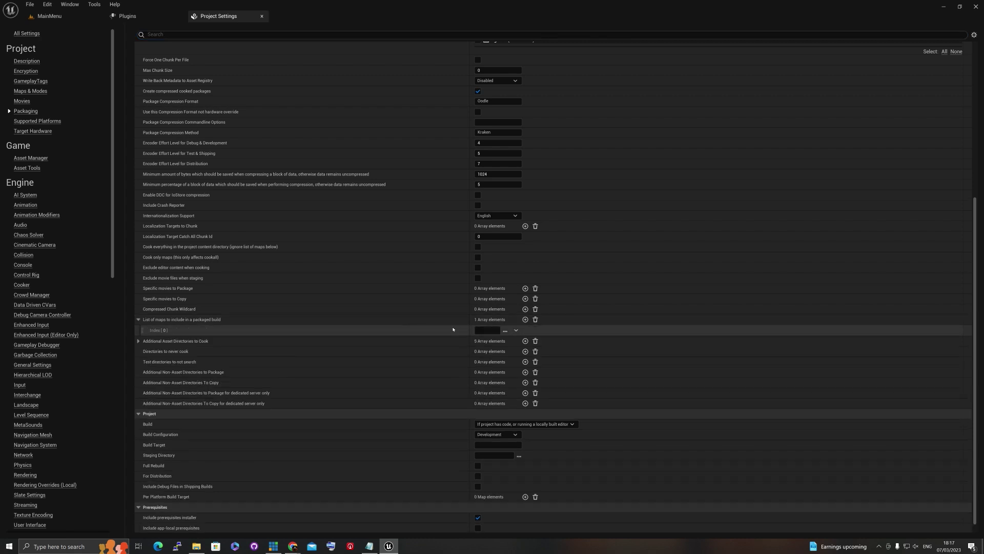
{"action": "left_click", "coordinate": [505, 331]}
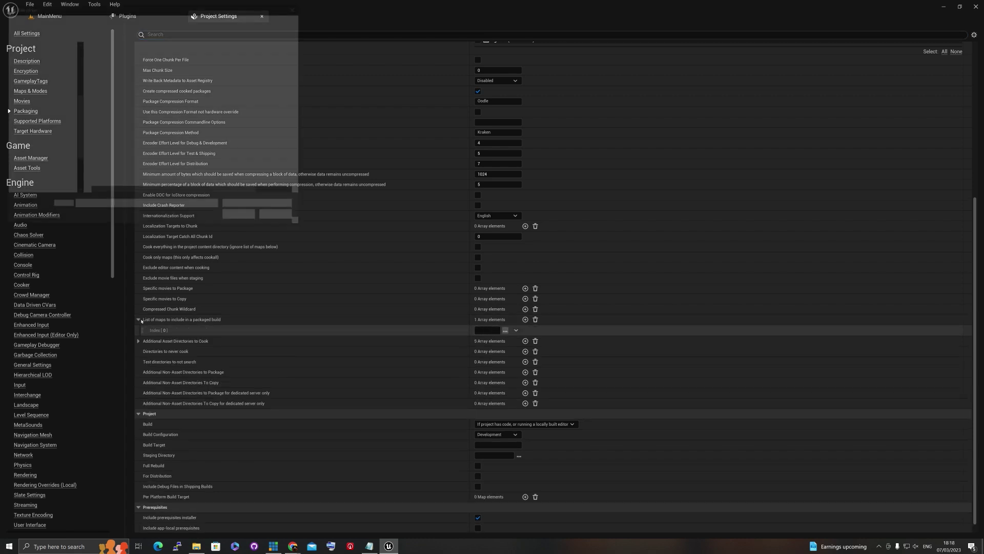
{"action": "left_click", "coordinate": [109, 56]}
{"action": "left_click", "coordinate": [237, 219]}
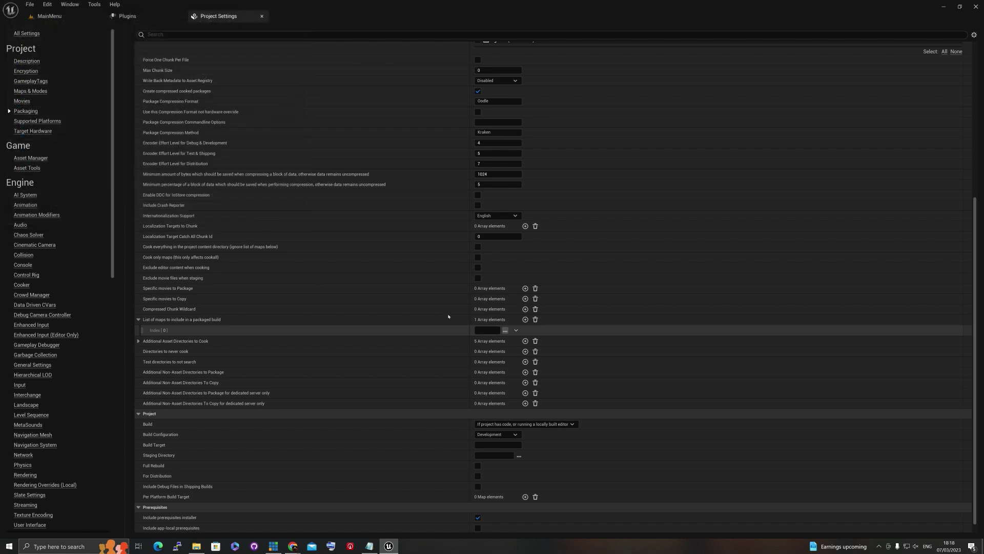
{"action": "left_click", "coordinate": [525, 319]}
{"action": "left_click", "coordinate": [505, 342]}
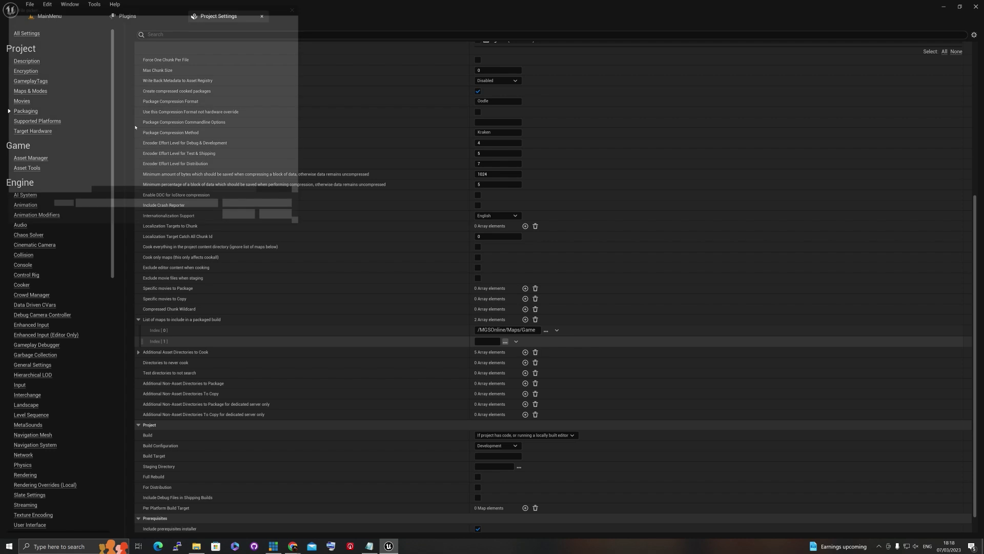
{"action": "left_click", "coordinate": [104, 73]}
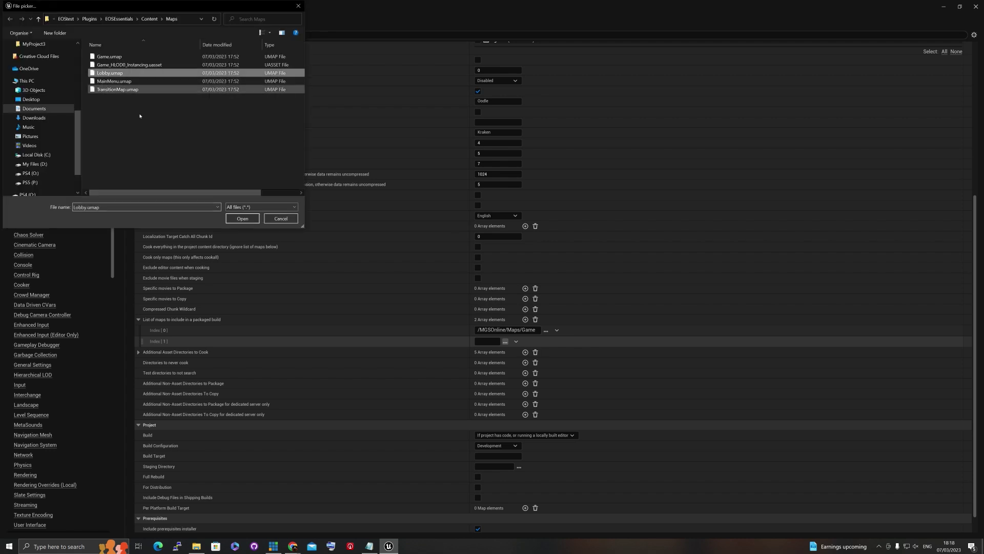
{"action": "left_click", "coordinate": [242, 218]}
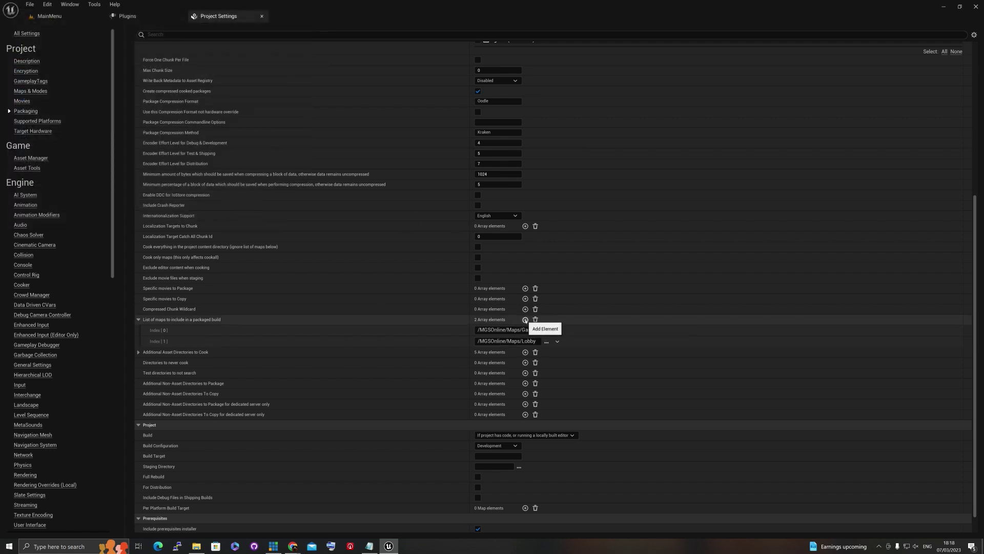
- Add MainMenu and TransitionMap as the third and fourth packaged maps, then return to MainMenu
{"action": "left_click", "coordinate": [524, 319]}
{"action": "left_click", "coordinate": [505, 352]}
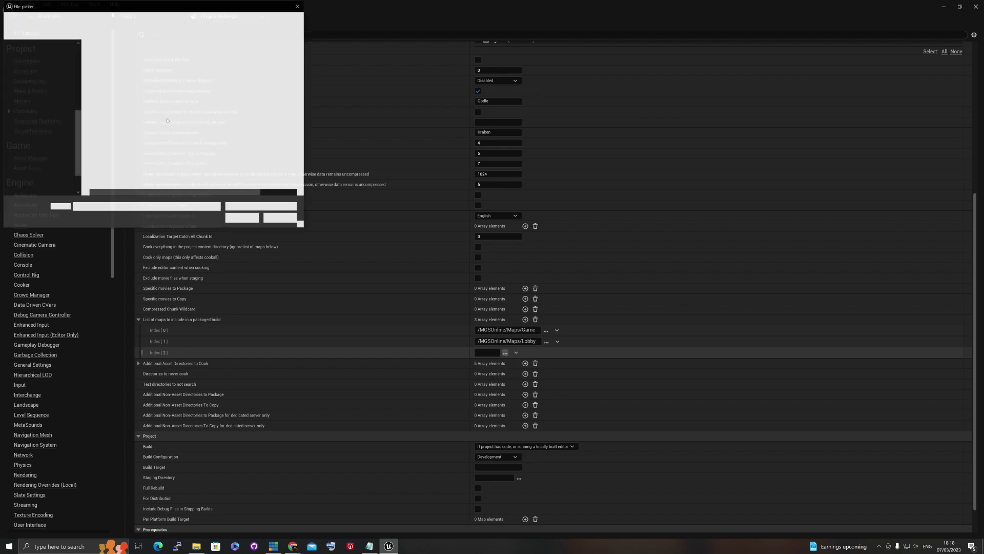
{"action": "left_click", "coordinate": [113, 81]}
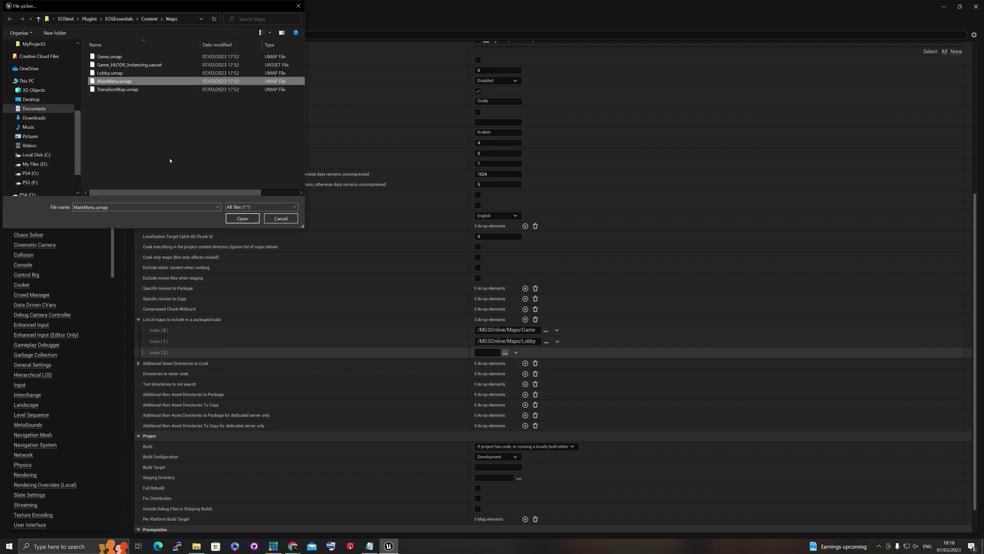
{"action": "left_click", "coordinate": [243, 219]}
{"action": "left_click", "coordinate": [525, 319]}
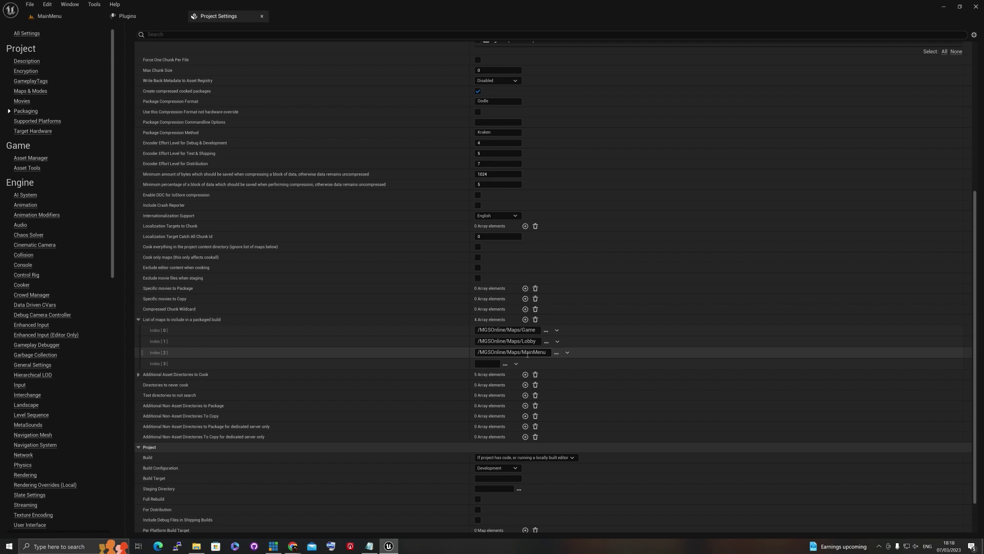
{"action": "left_click", "coordinate": [505, 363]}
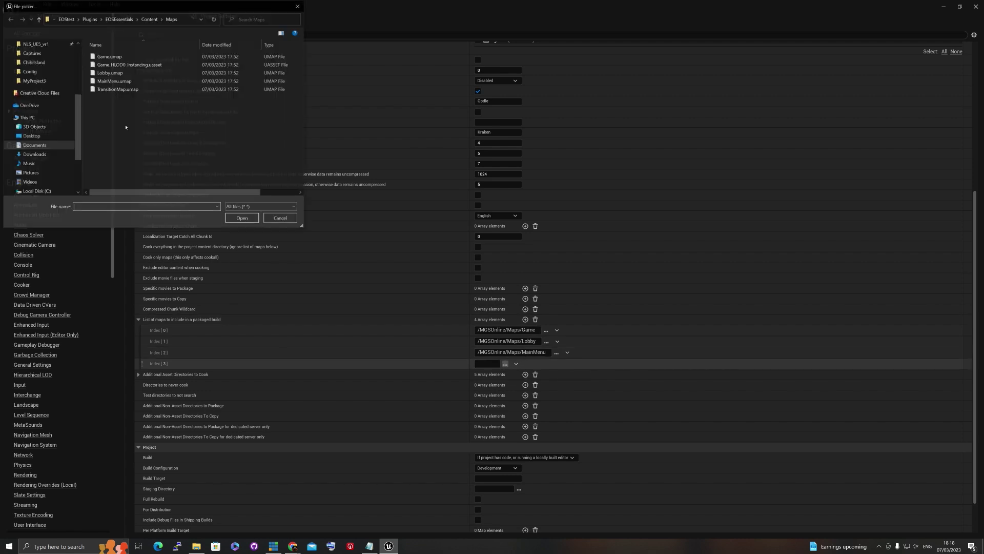
{"action": "left_click", "coordinate": [117, 89]}
{"action": "left_click", "coordinate": [243, 218]}
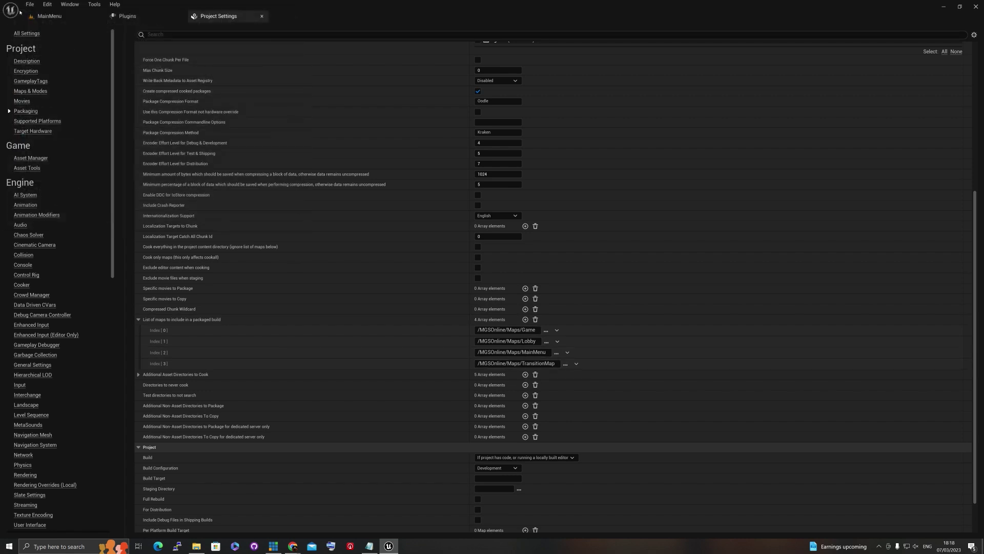
{"action": "left_click", "coordinate": [50, 16]}
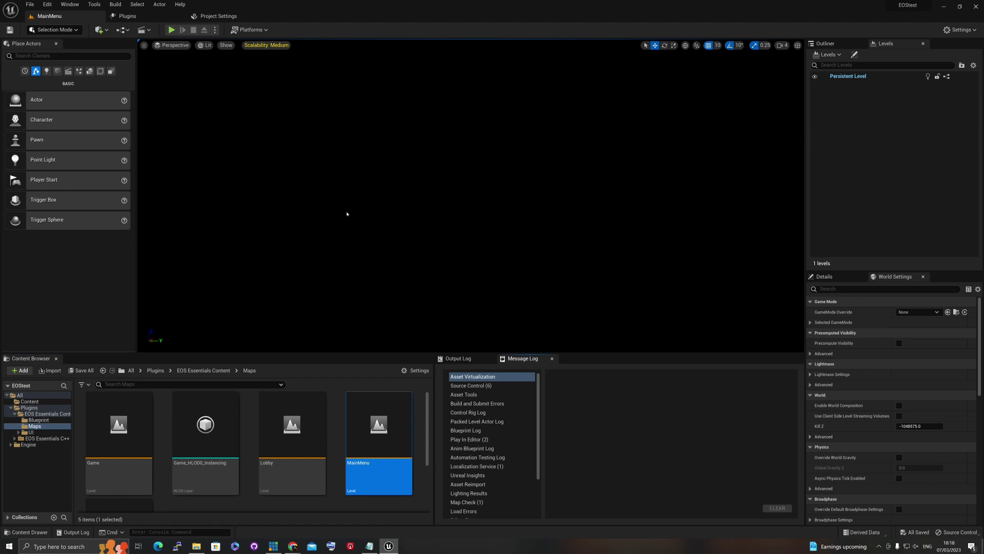
- Show the toolbar's play-mode options, including Standalone Game, for the MainMenu level
{"action": "left_click", "coordinate": [216, 30]}
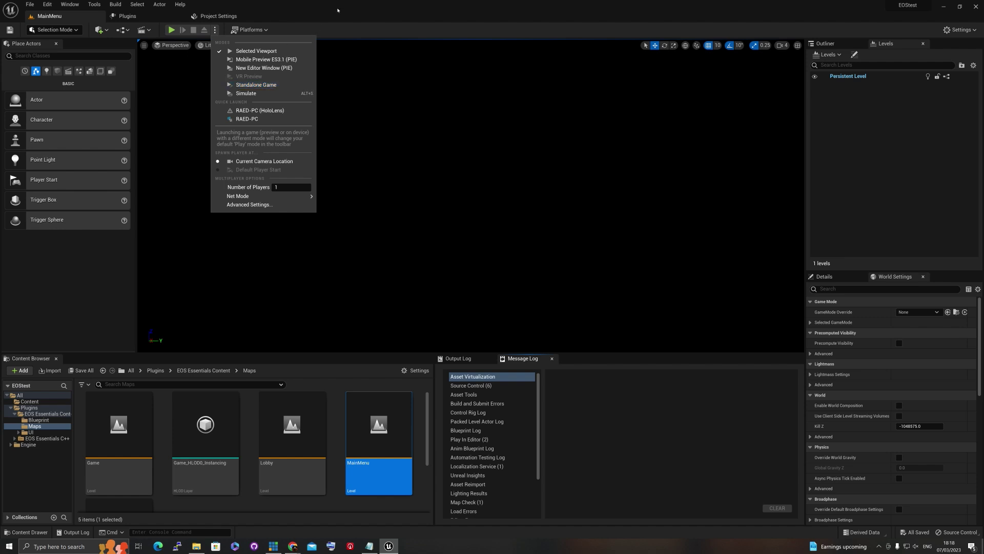
- In Editor Preferences > Level Editor > Play, set Additional Launch Parameters to -log
{"action": "left_click", "coordinate": [246, 16]}
{"action": "left_click", "coordinate": [49, 5]}
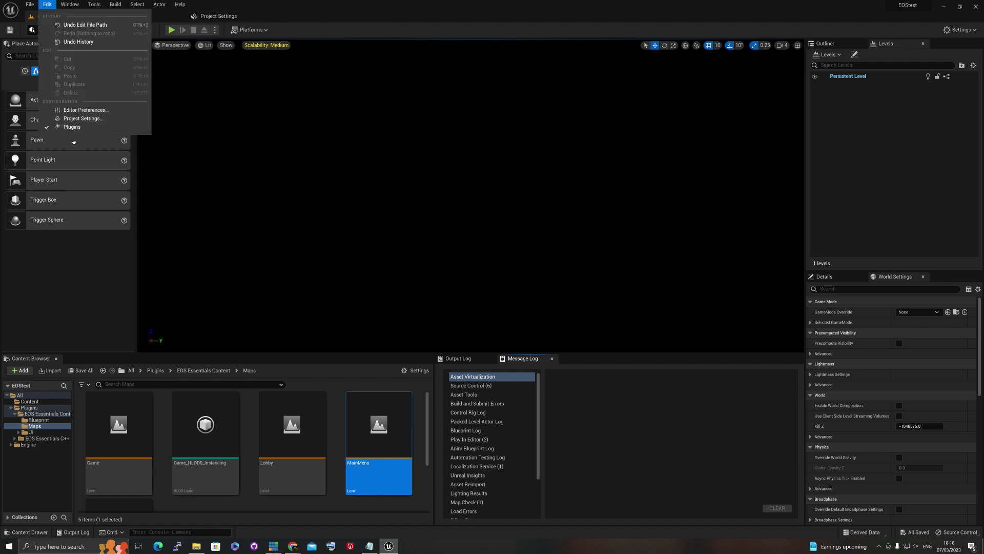
{"action": "left_click", "coordinate": [82, 110]}
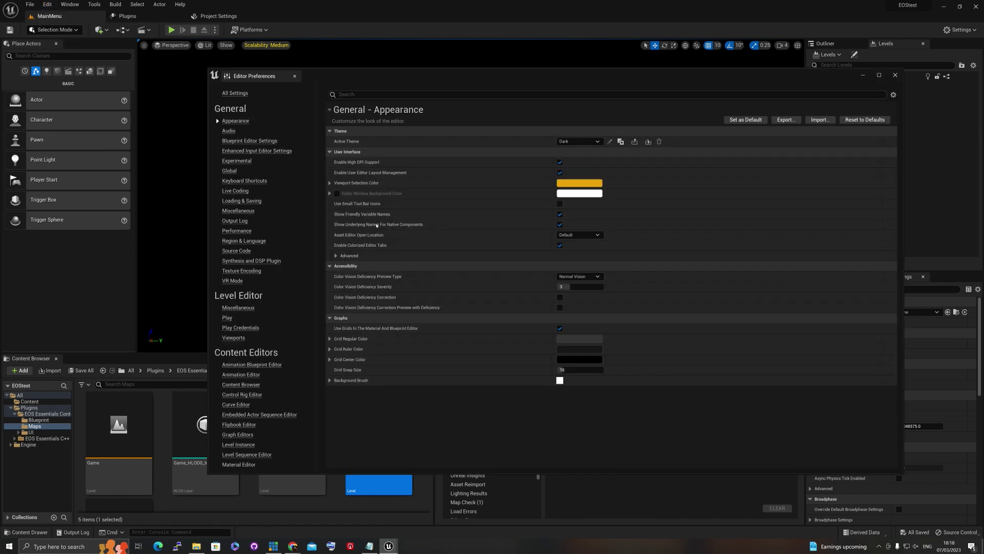
{"action": "left_click", "coordinate": [227, 317]}
{"action": "left_click", "coordinate": [575, 409]}
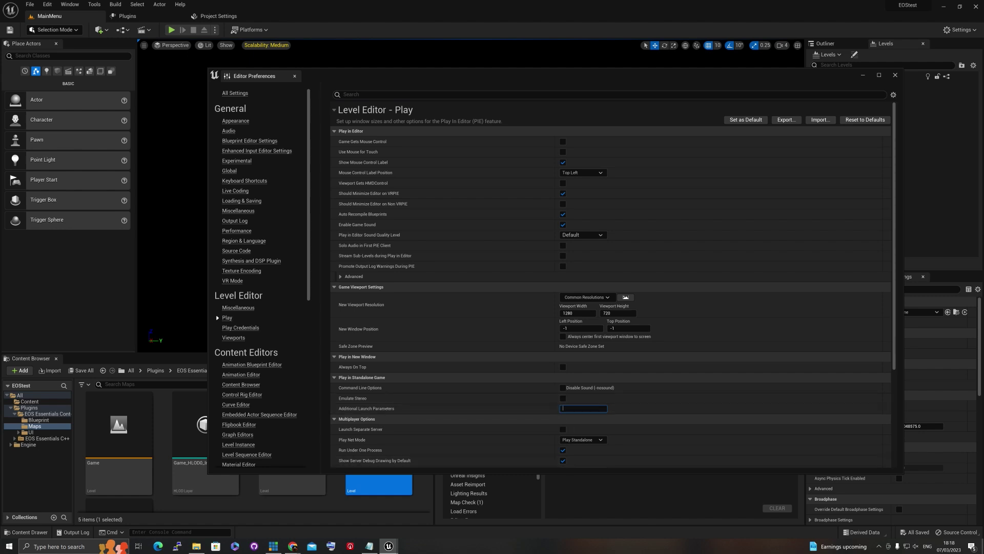
{"action": "type", "text": "-log"}
{"action": "key", "text": "Return"}
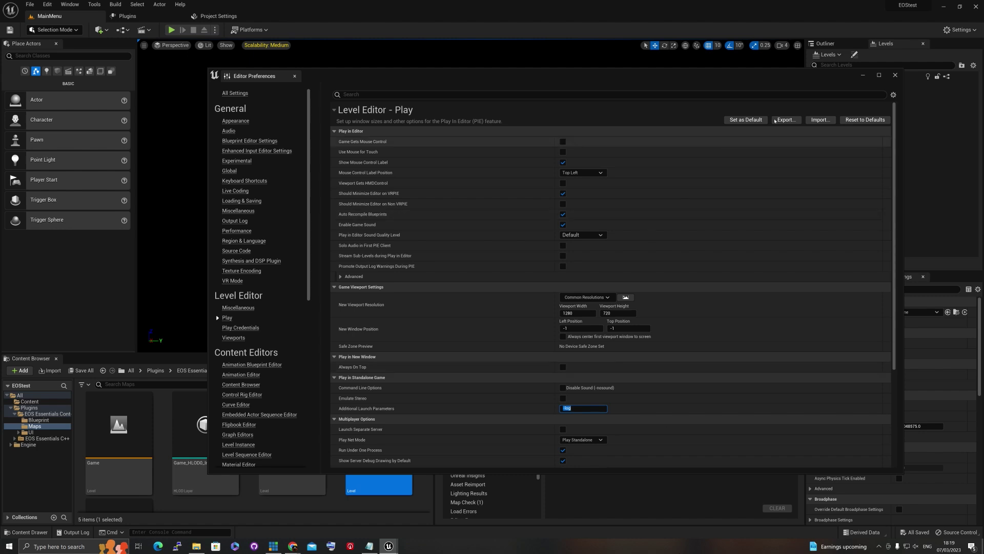
{"action": "left_click", "coordinate": [294, 76]}
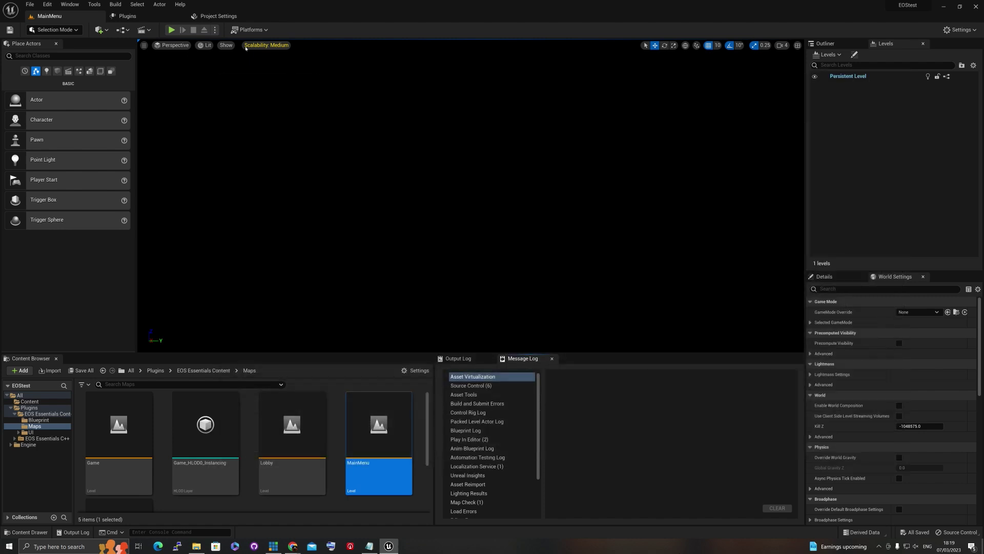
{"action": "left_click", "coordinate": [214, 30]}
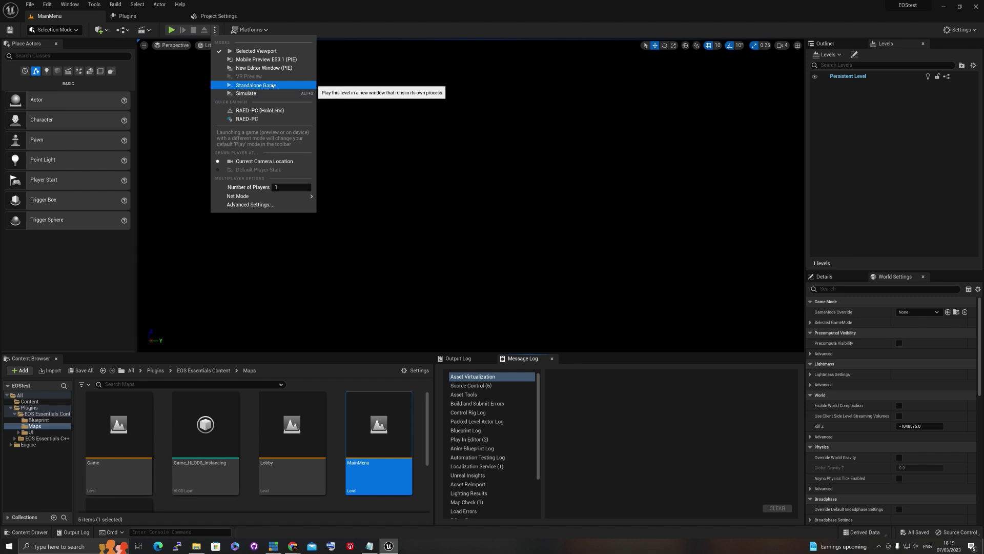
- Run the MainMenu level as a Standalone Game
{"action": "left_click", "coordinate": [273, 85]}
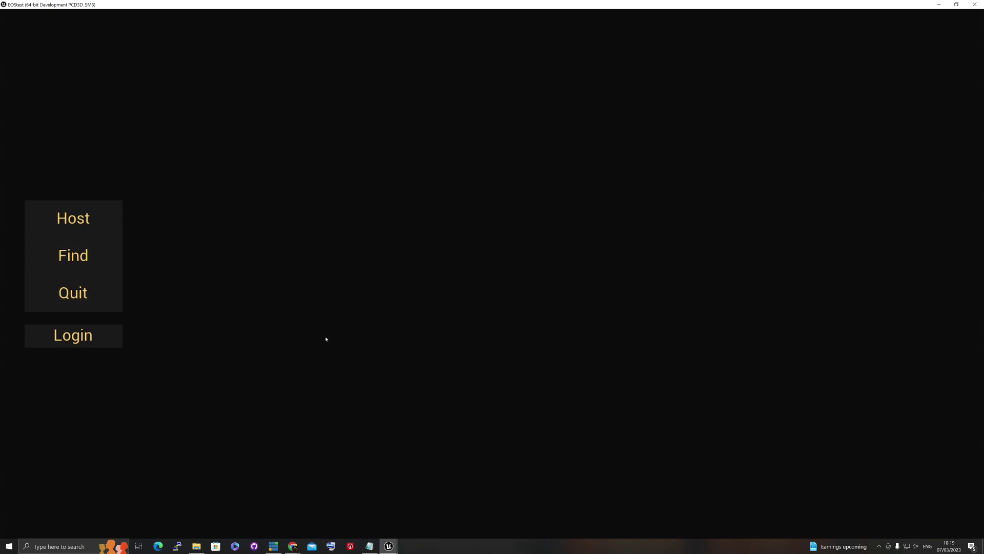
- Sign in with an Epic Games account, enter the security code, and allow the unverified app
{"action": "left_click", "coordinate": [110, 338]}
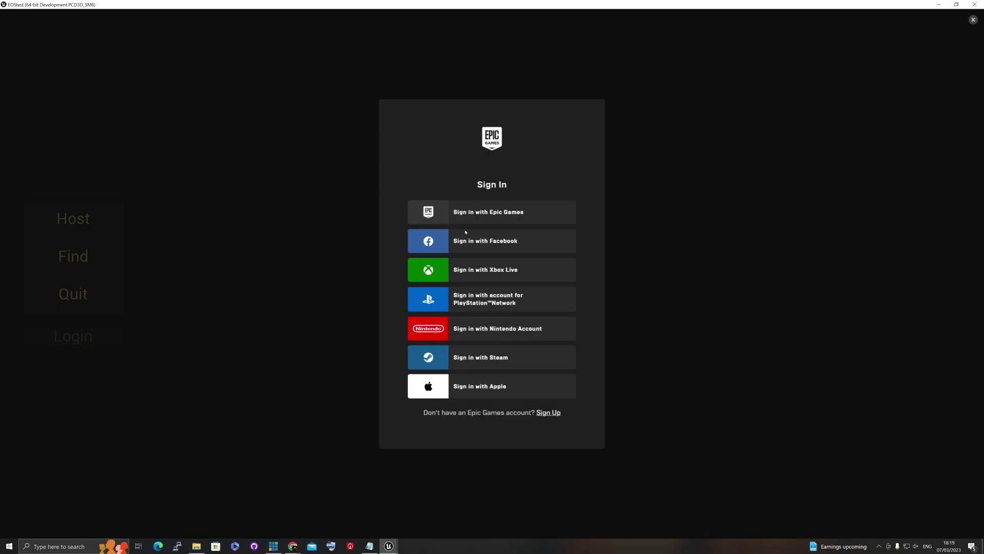
{"action": "left_click", "coordinate": [483, 211]}
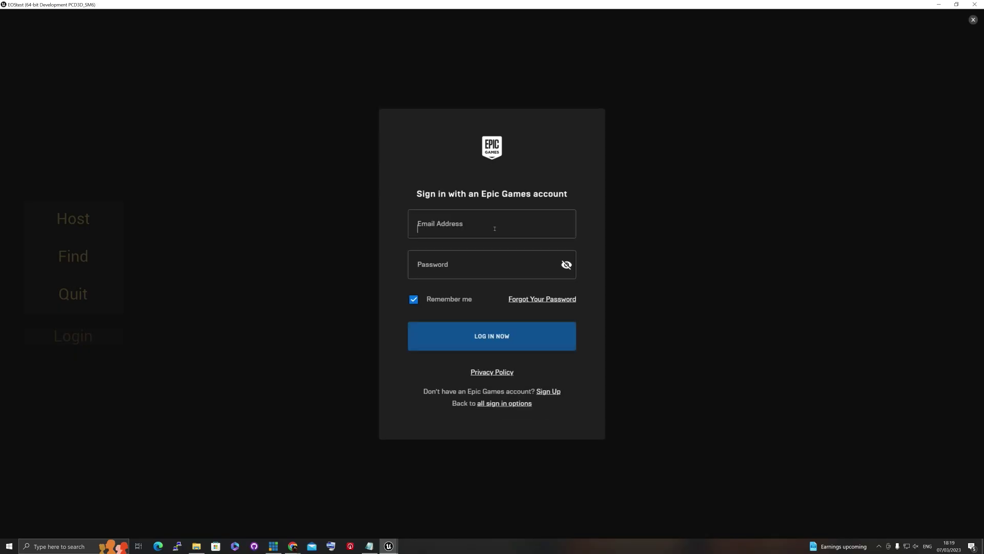
{"action": "left_click", "coordinate": [496, 231]}
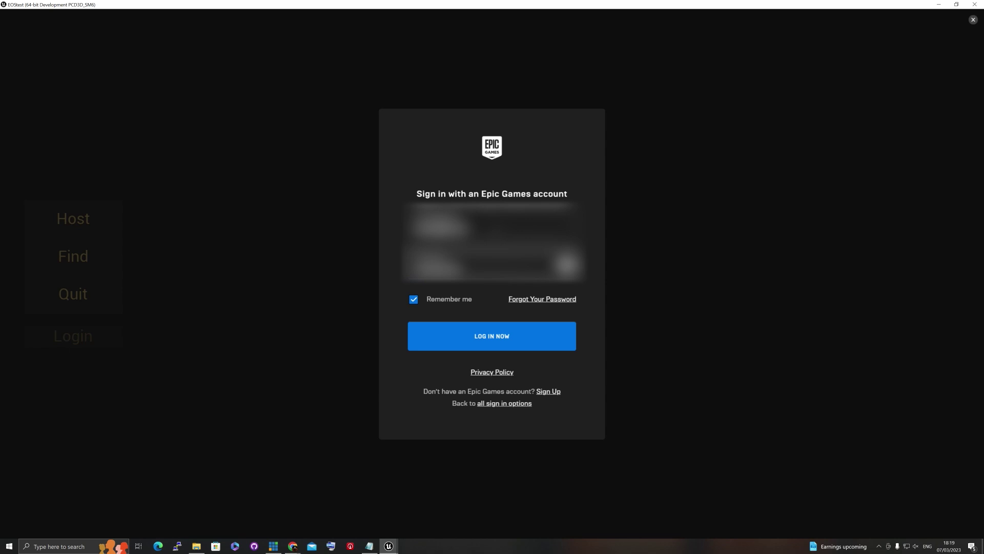
{"action": "key", "text": "Return"}
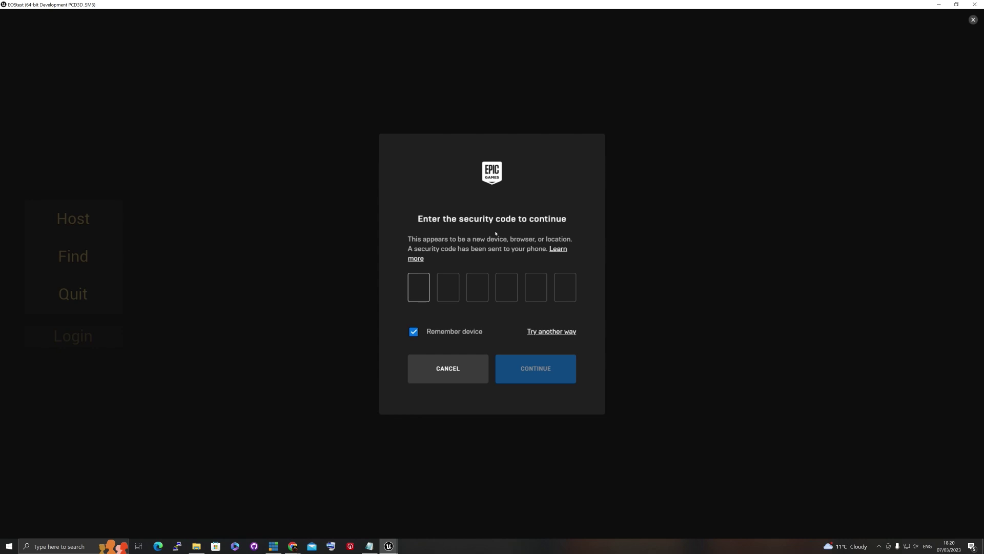
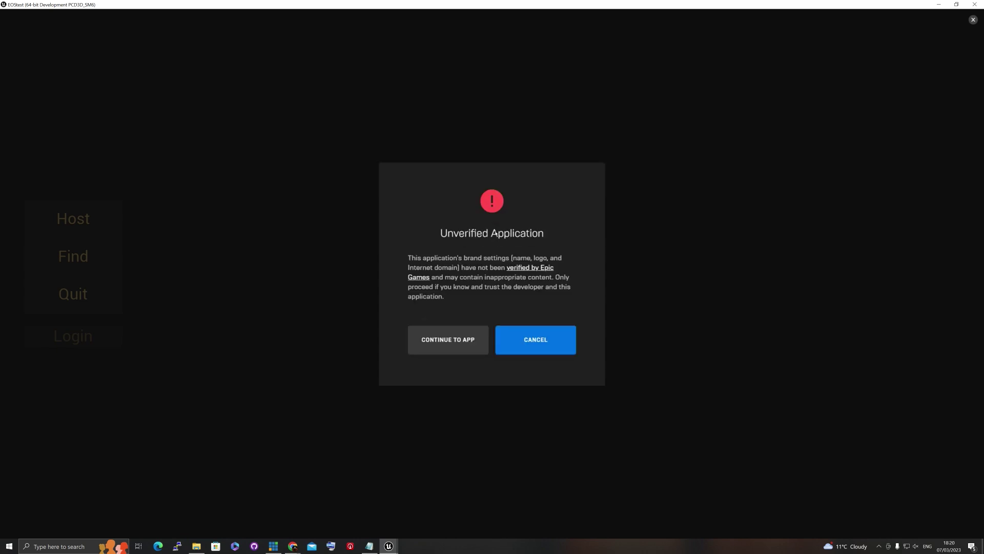
{"action": "left_click", "coordinate": [436, 345]}
{"action": "left_click", "coordinate": [534, 391]}
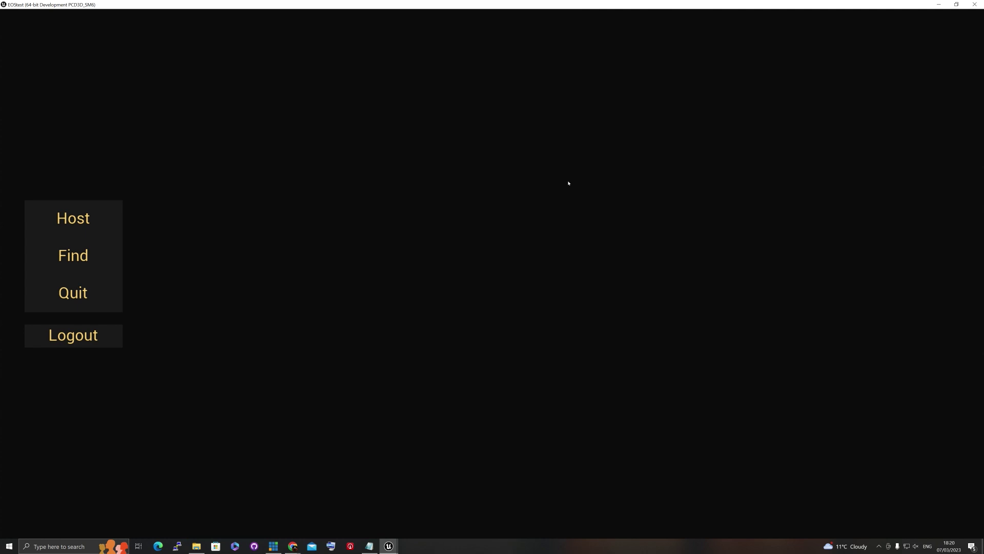
- Browse the social overlay's Add Friends, Achievements and Settings tabs, close it, and host a session
{"action": "key", "text": "shift+F3"}
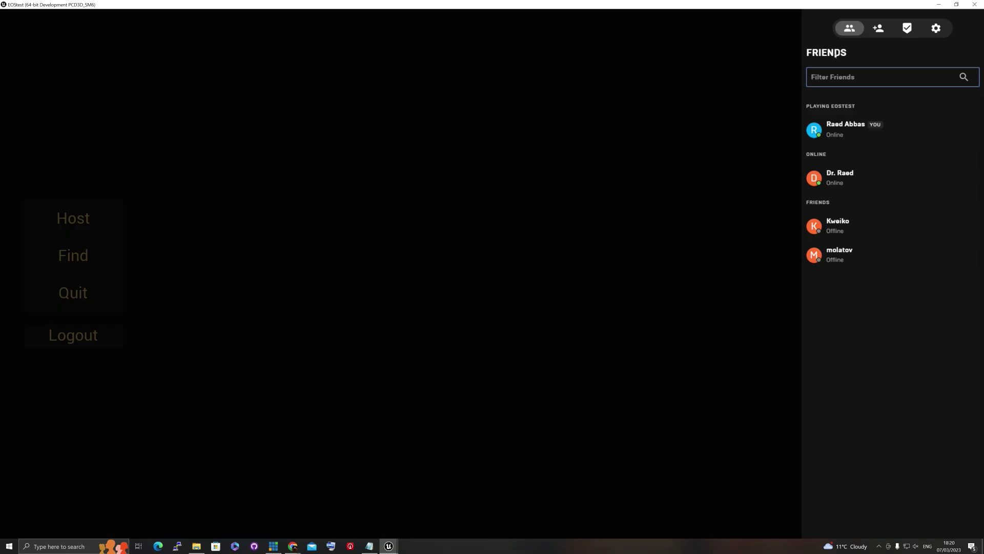
{"action": "left_click", "coordinate": [878, 29]}
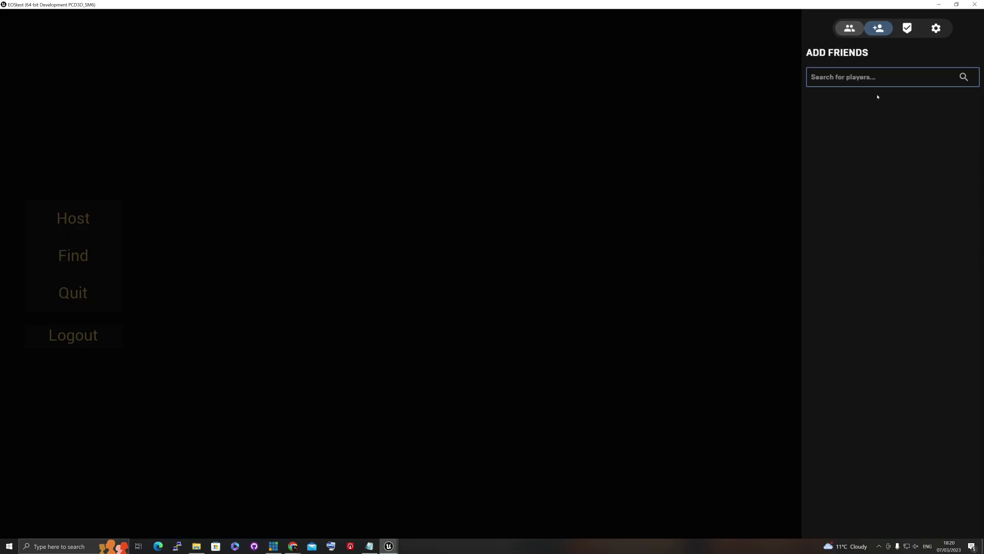
{"action": "left_click", "coordinate": [907, 29]}
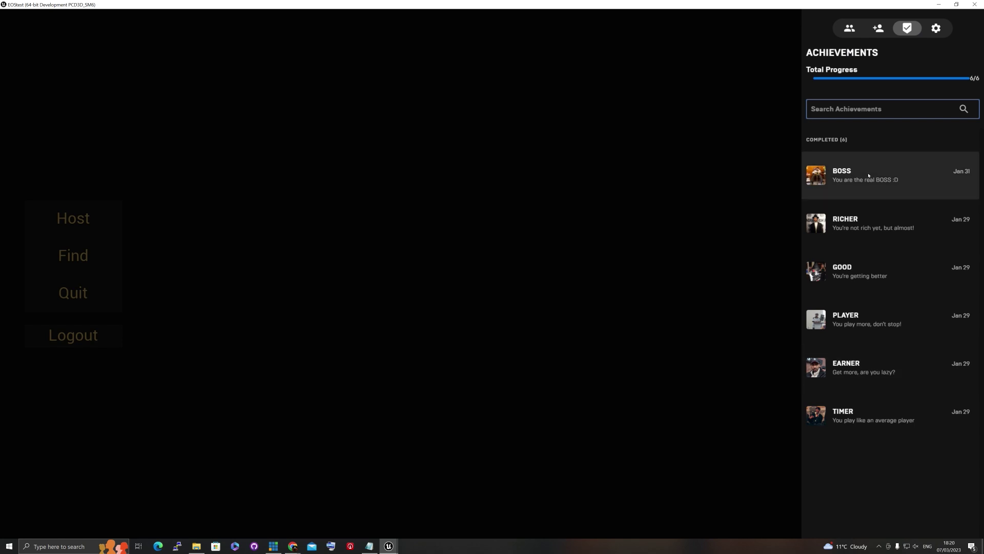
{"action": "left_click", "coordinate": [933, 32]}
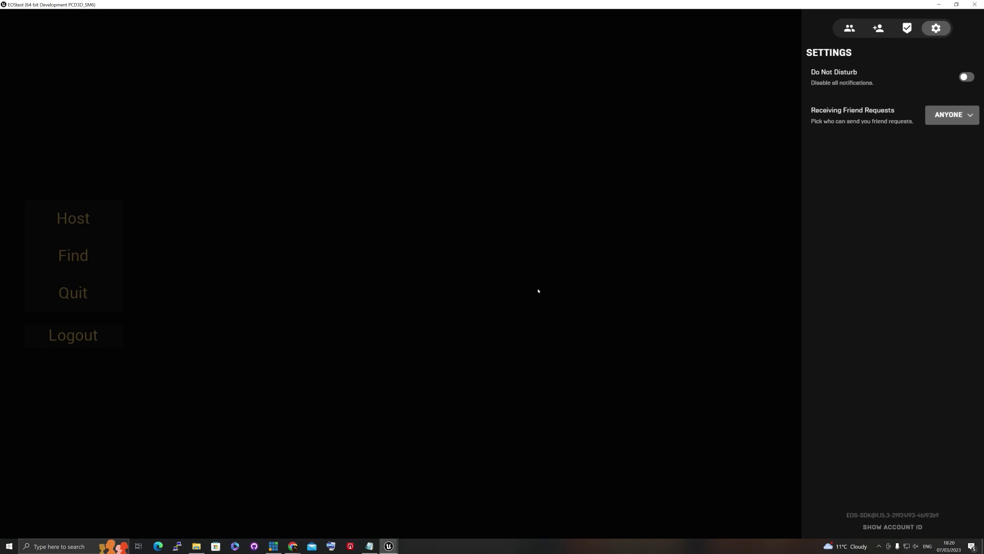
{"action": "key", "text": "shift+F3"}
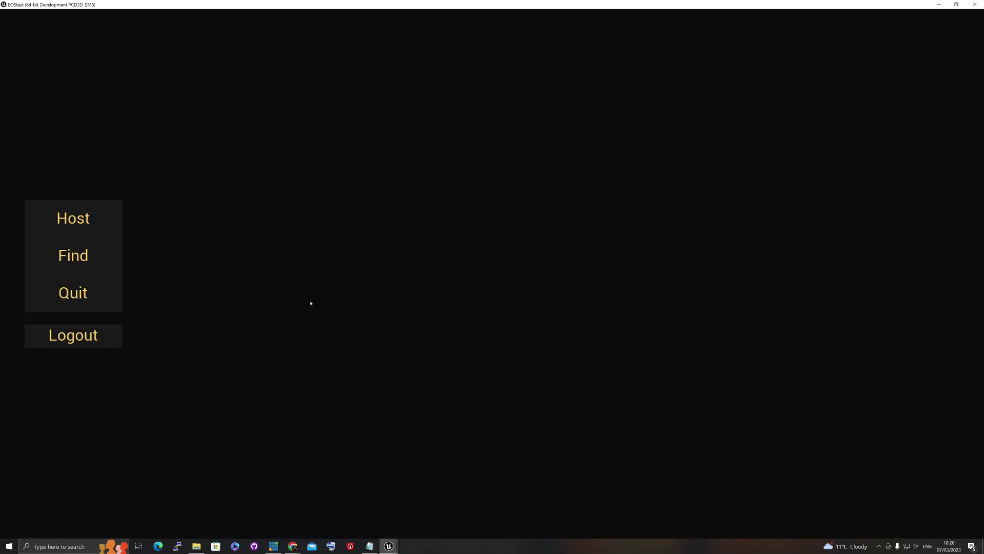
{"action": "left_click", "coordinate": [116, 219]}
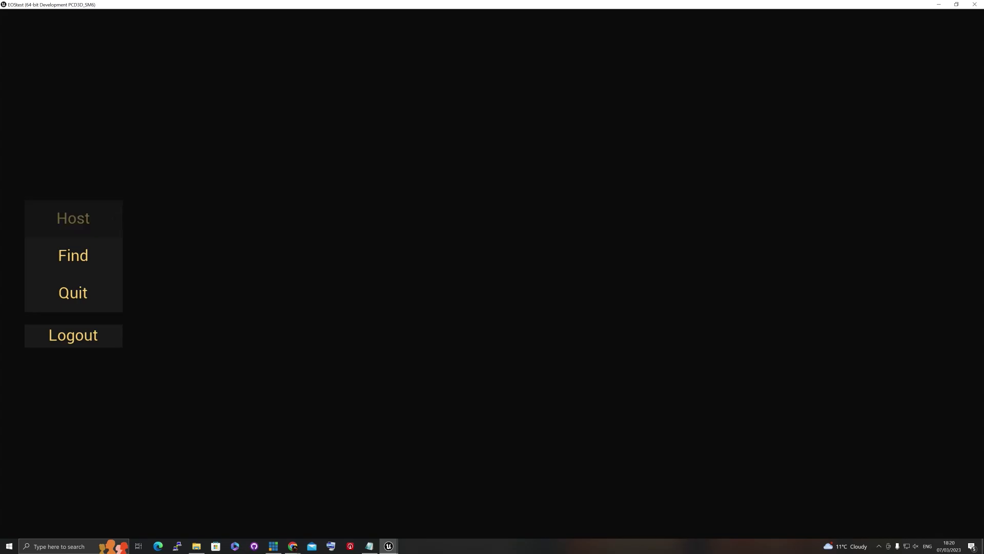